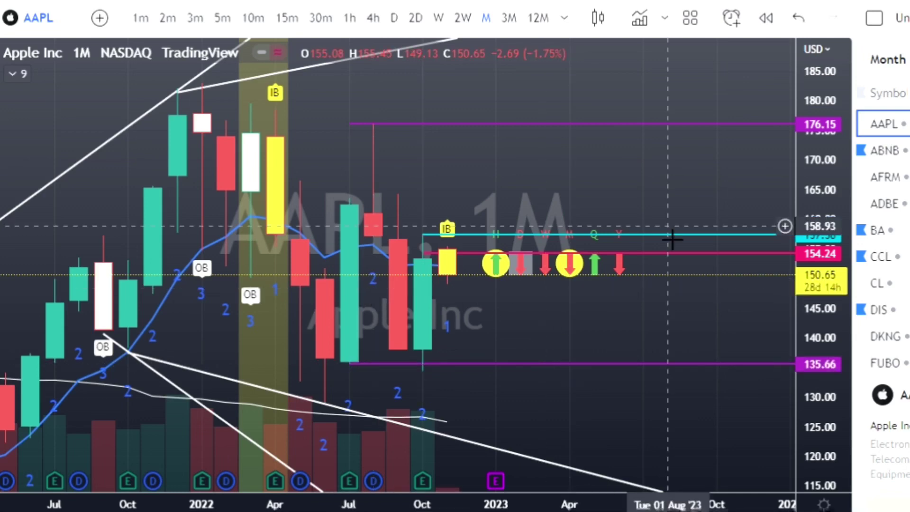
Step: Examine AAPL's monthly candles and price levels, and bring up ABNB's monthly chart with its latest candles enlarged
left_click_drag(818, 386, 817, 351)
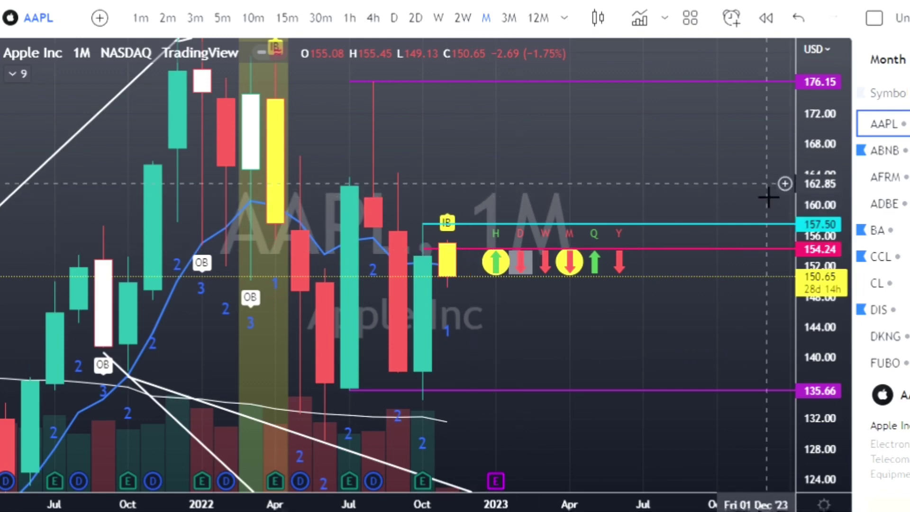
left_click(882, 151)
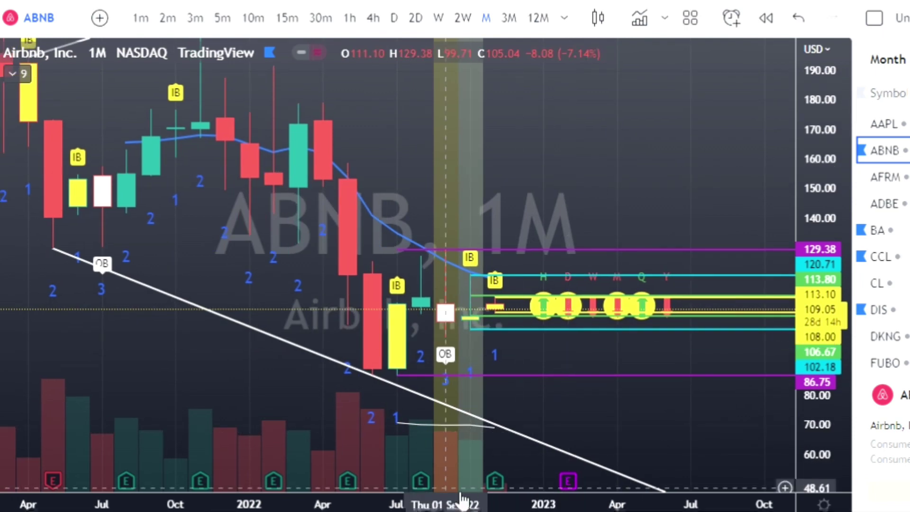
left_click_drag(467, 504, 383, 506)
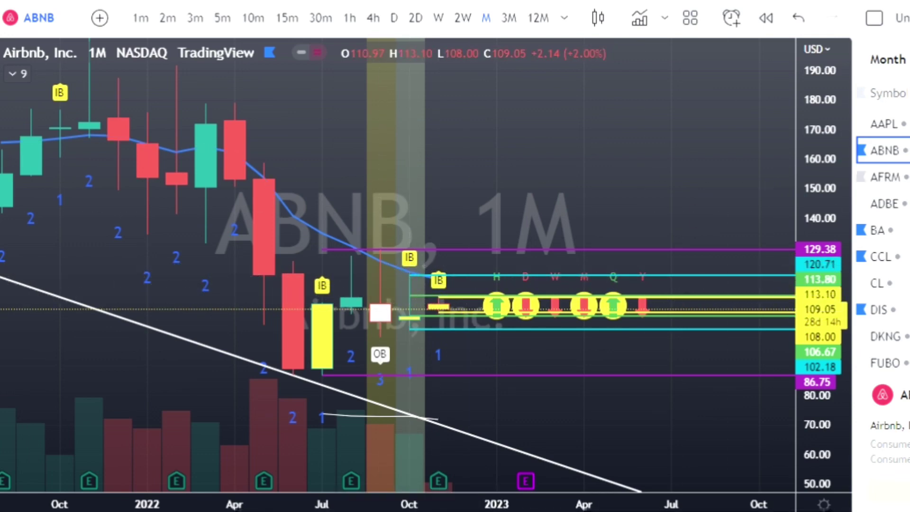
Step: Switch to AFRM's monthly chart and enlarge the latest candles to examine their price levels
key("Down")
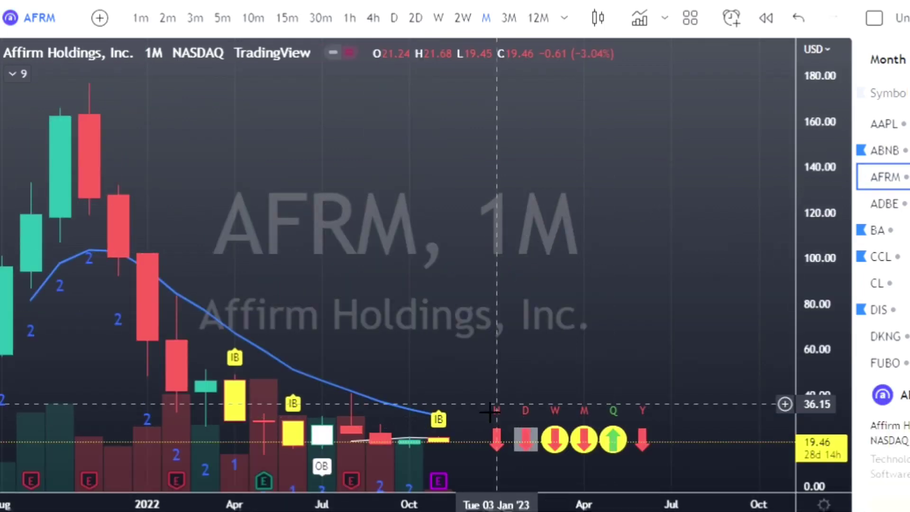
left_click_drag(520, 284, 573, 154)
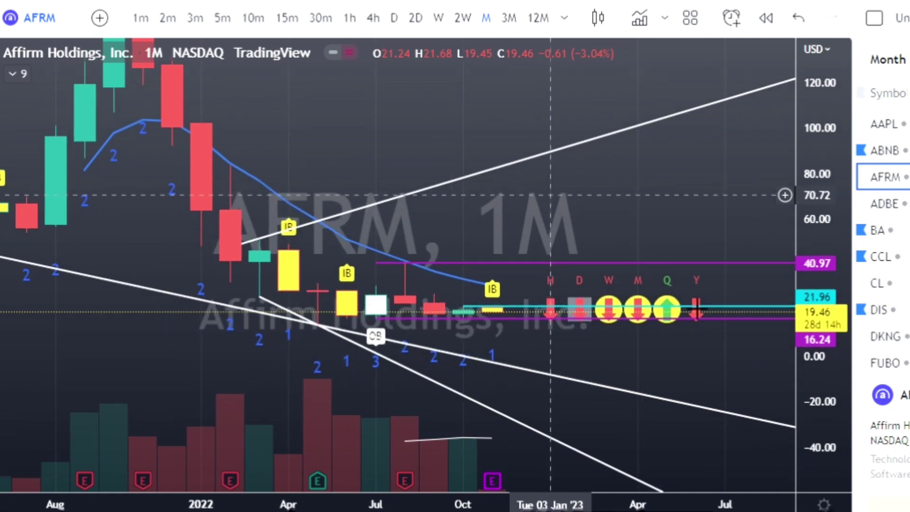
left_click_drag(825, 312, 809, 140)
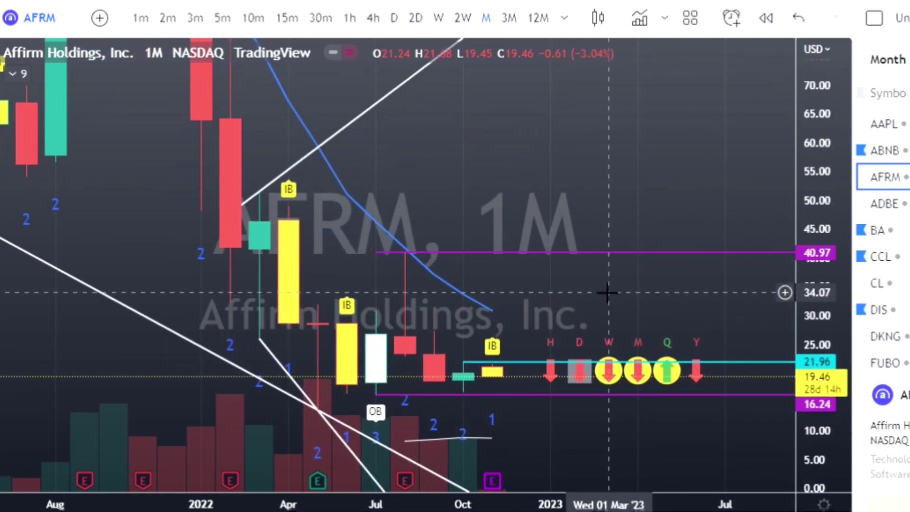
left_click_drag(609, 302, 596, 203)
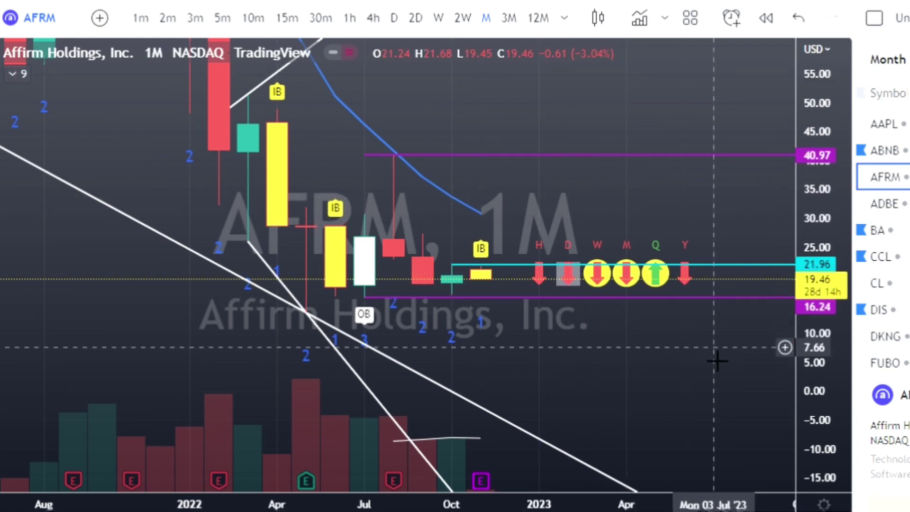
Step: Switch to ADBE's monthly chart and recolour the green horizontal line at the October 2022 low to cyan
left_click(885, 214)
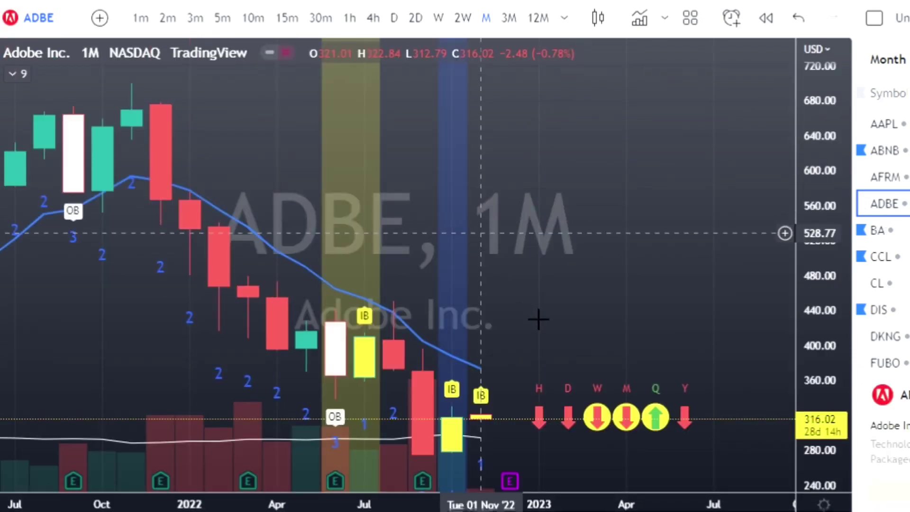
left_click_drag(528, 240, 469, 218)
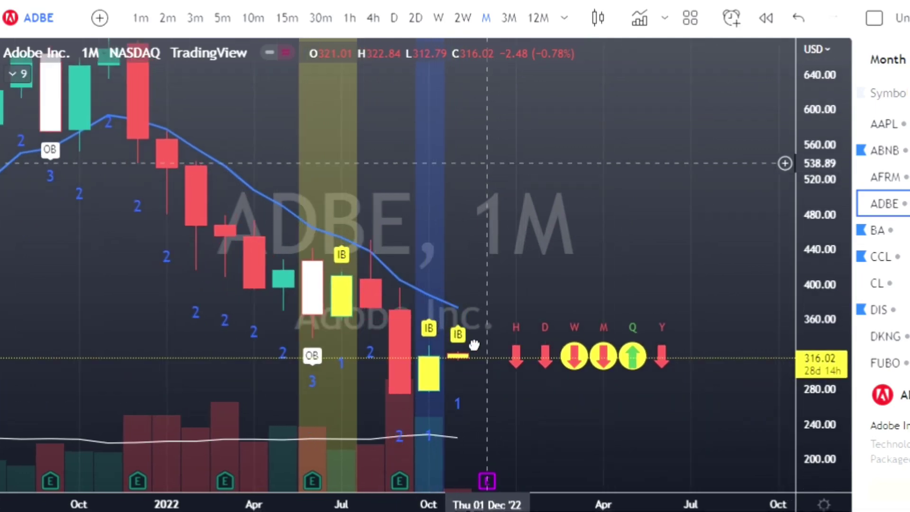
left_click_drag(472, 369, 470, 368)
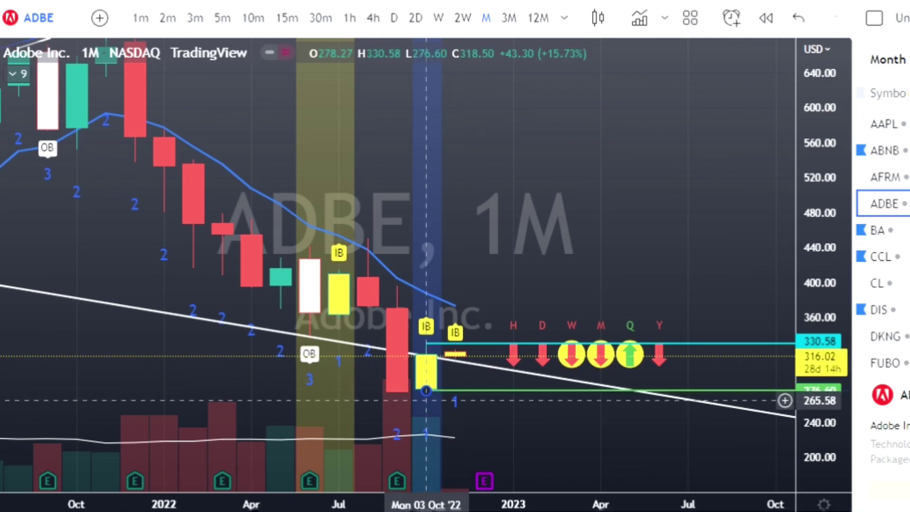
left_click(191, 275)
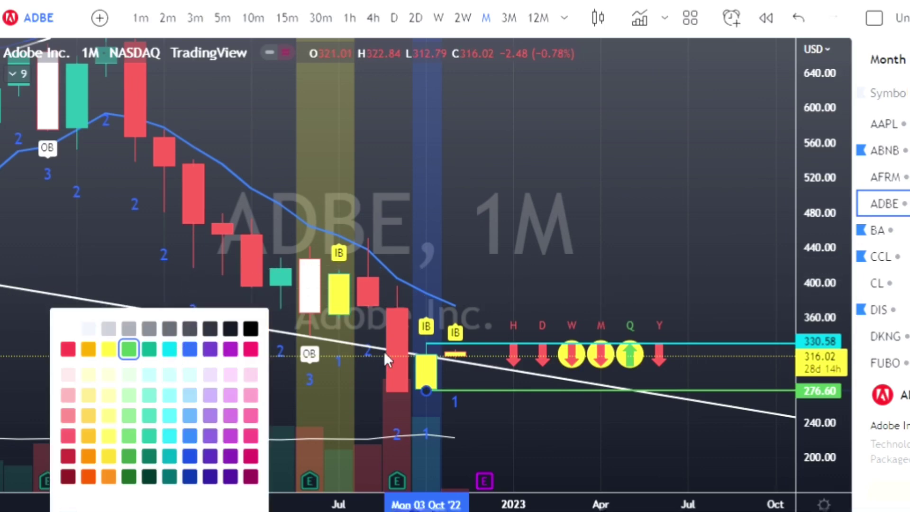
left_click(471, 354)
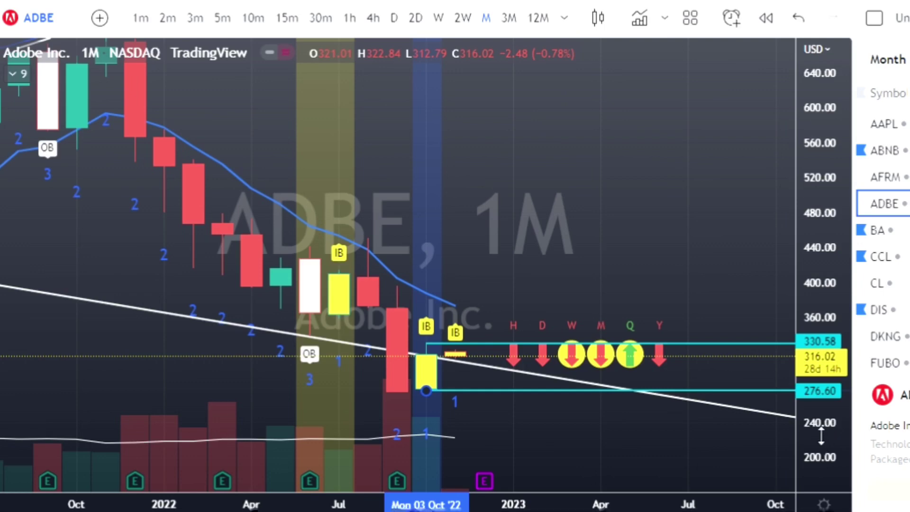
Step: Go through BA and CCL in the watchlist, and enlarge CCL's latest monthly candles to examine the price levels
left_click(890, 230)
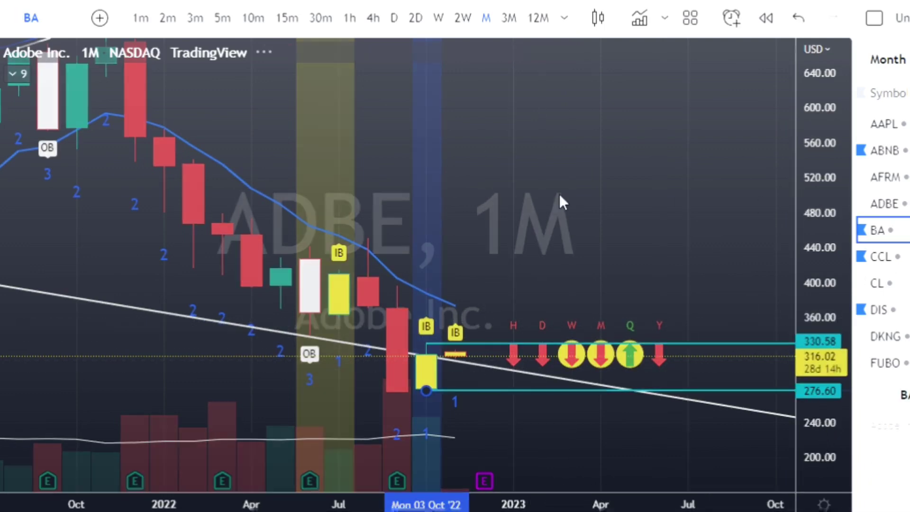
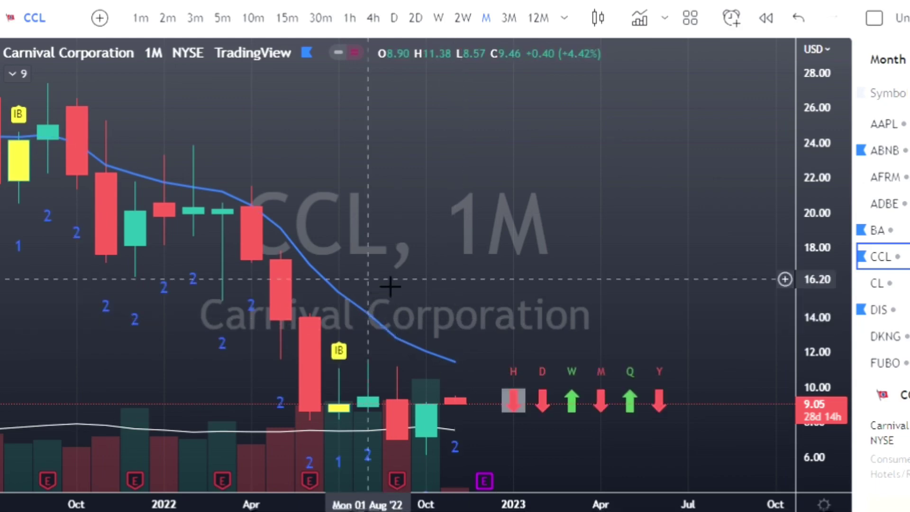
left_click_drag(410, 276, 410, 180)
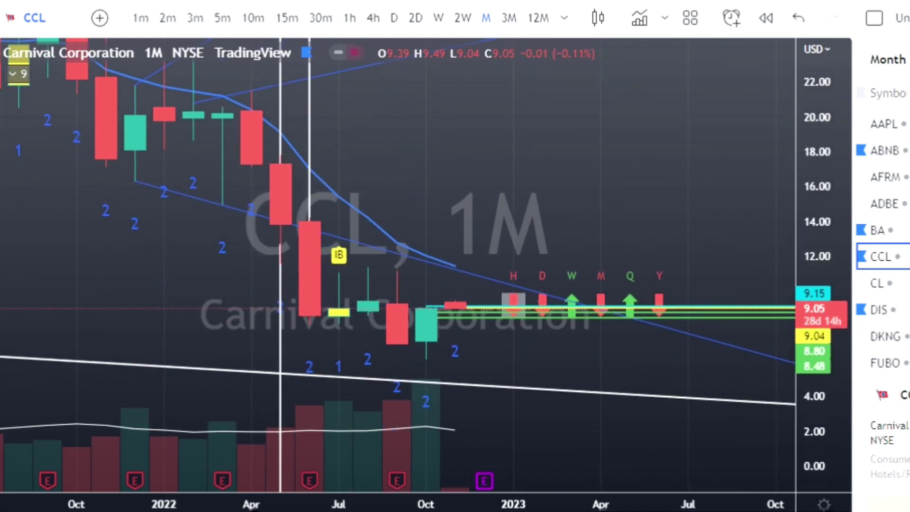
left_click_drag(410, 509, 358, 505)
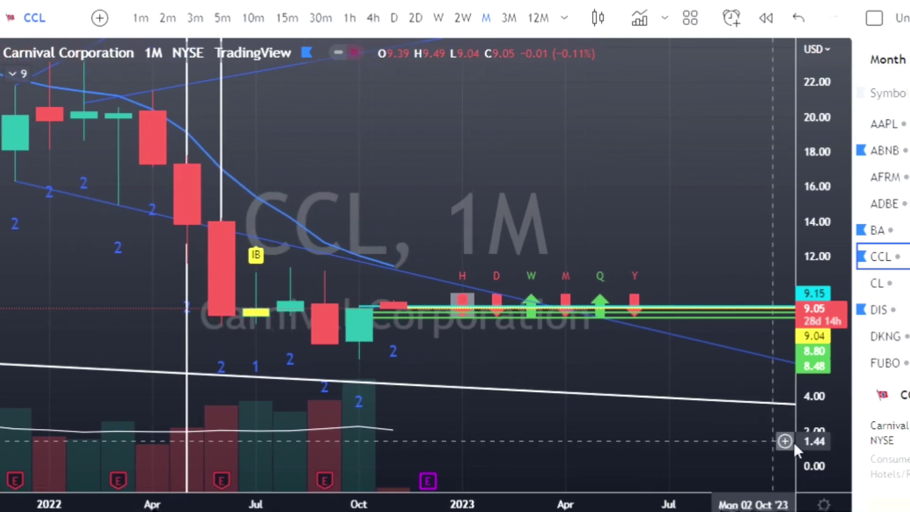
left_click_drag(819, 456, 491, 351)
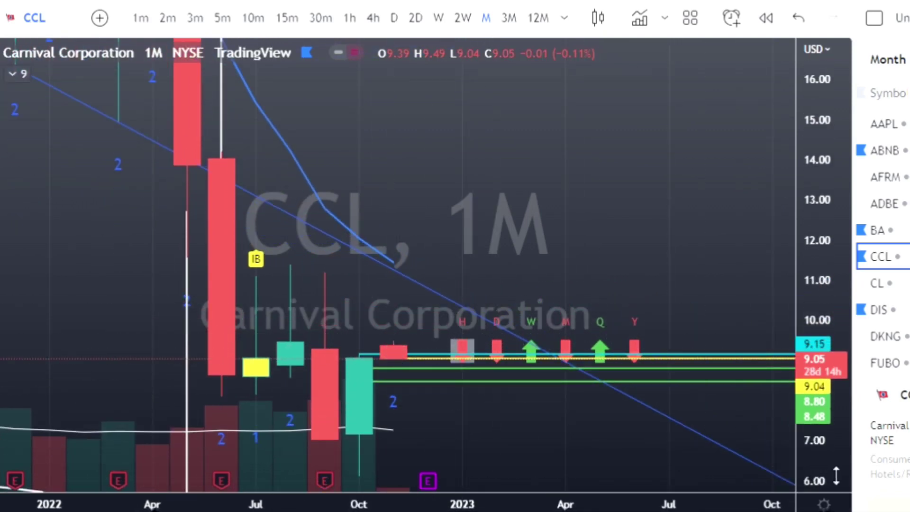
left_click_drag(836, 474, 839, 399)
left_click_drag(583, 349, 617, 161)
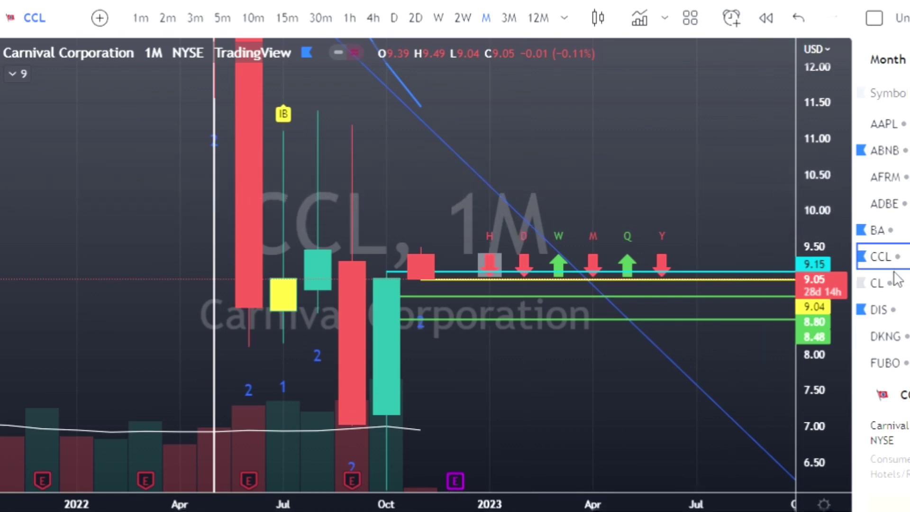
Step: Open CL's chart, check it on the weekly timeframe and return to the monthly timeframe
left_click(902, 283)
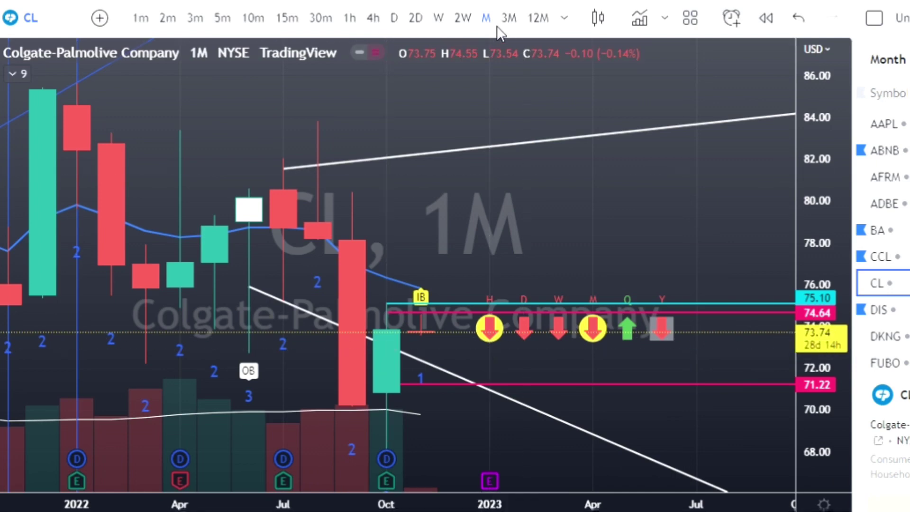
left_click(438, 18)
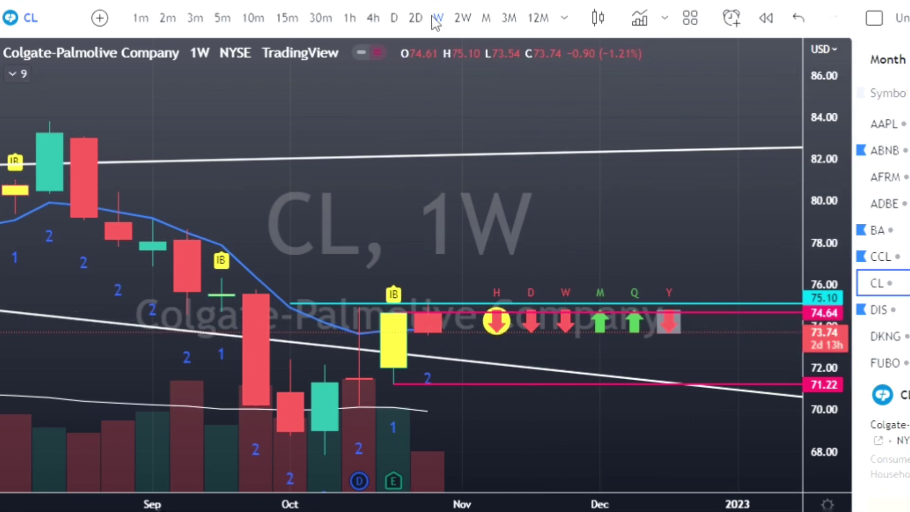
left_click(484, 28)
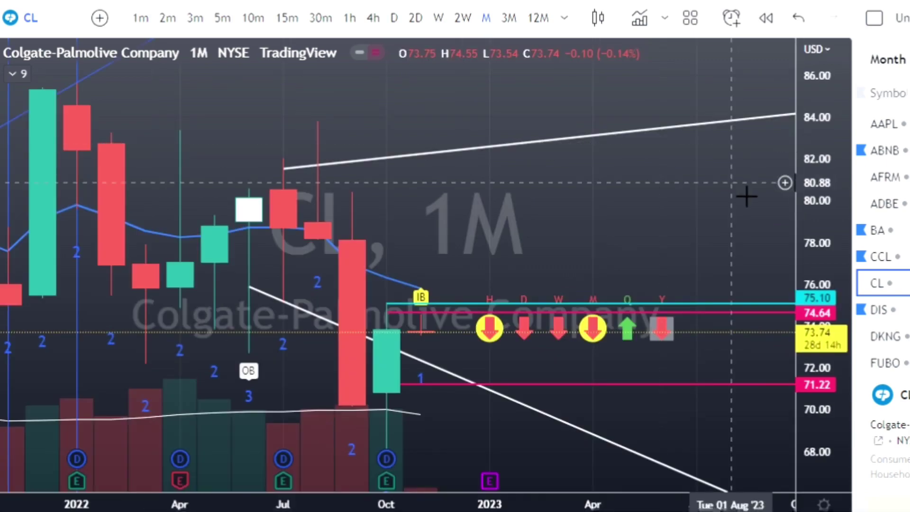
Step: Switch to DIS's monthly chart and enlarge the latest candles to examine their price levels
key("Down")
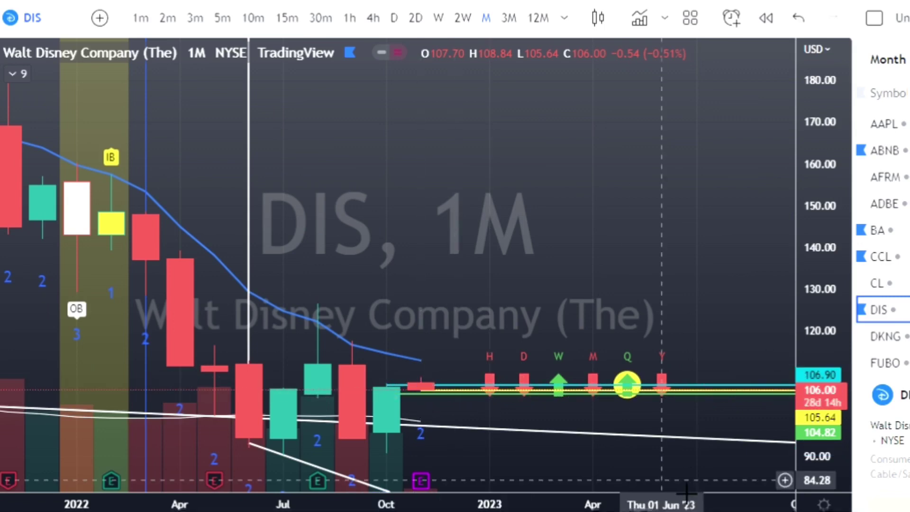
left_click_drag(811, 479, 811, 388)
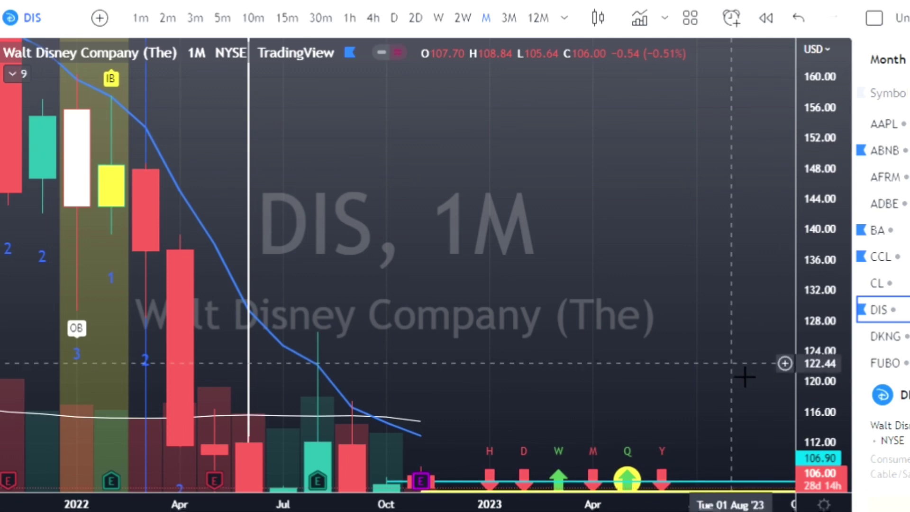
left_click_drag(728, 319, 673, 124)
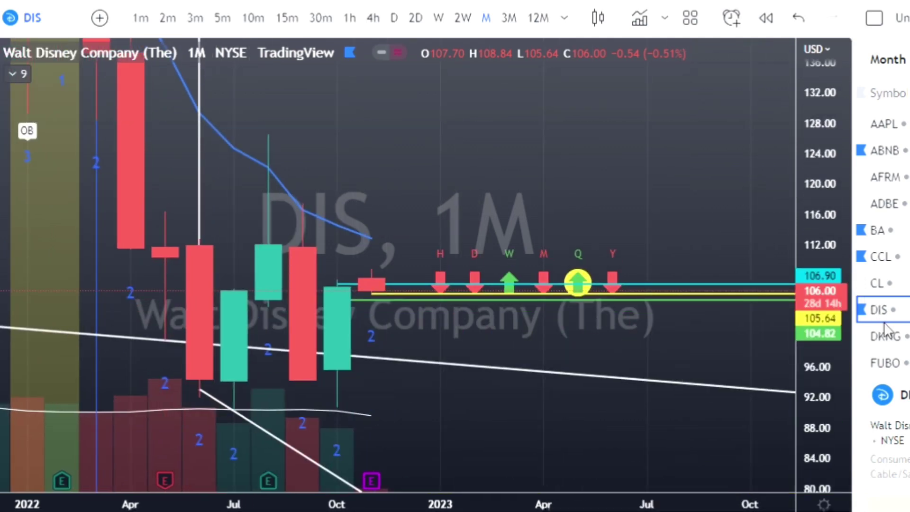
Step: Review the monthly charts of DKNG and FUBO, bringing FUBO's recent candles into clear view
left_click(890, 336)
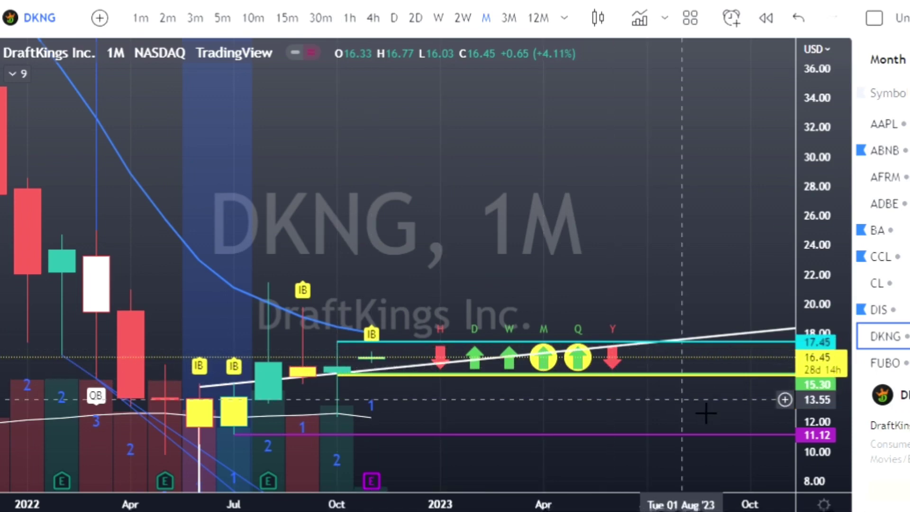
key("Down")
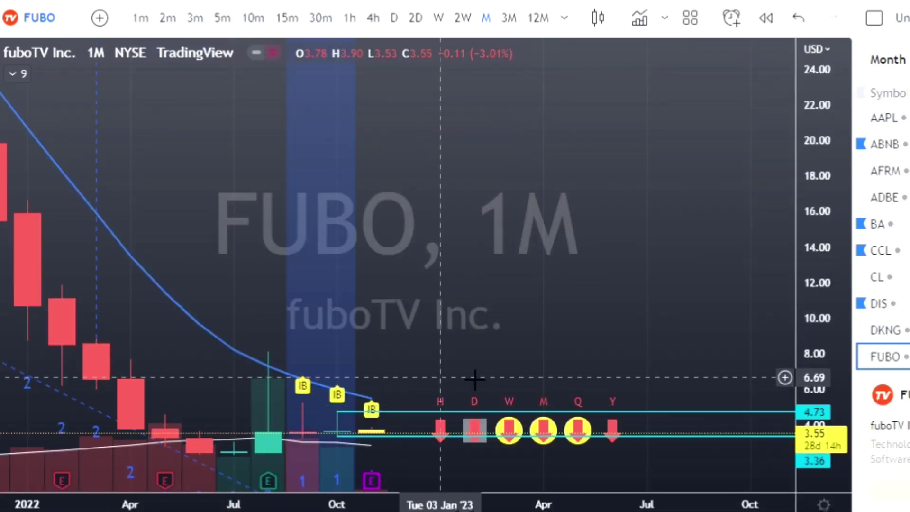
left_click_drag(488, 366, 504, 250)
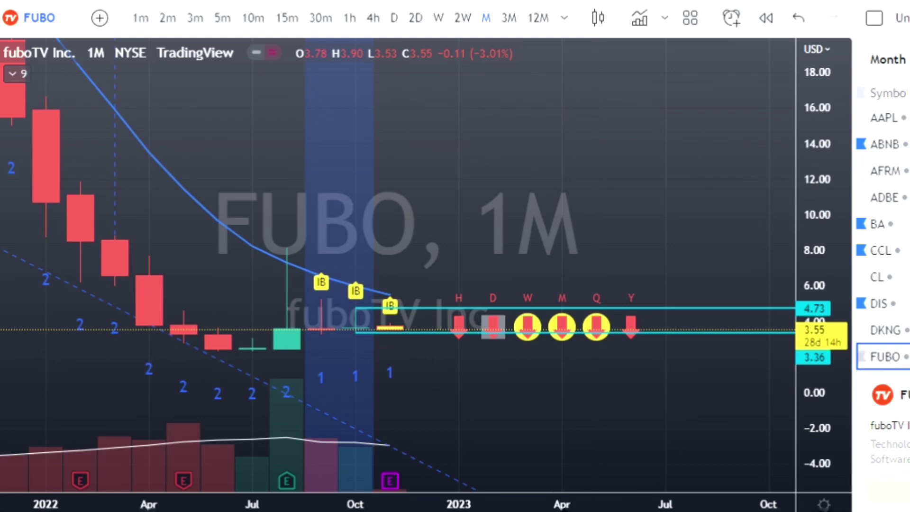
Step: Switch to GOOG's monthly chart and examine its longer history and the price levels around the latest candles
key("Down")
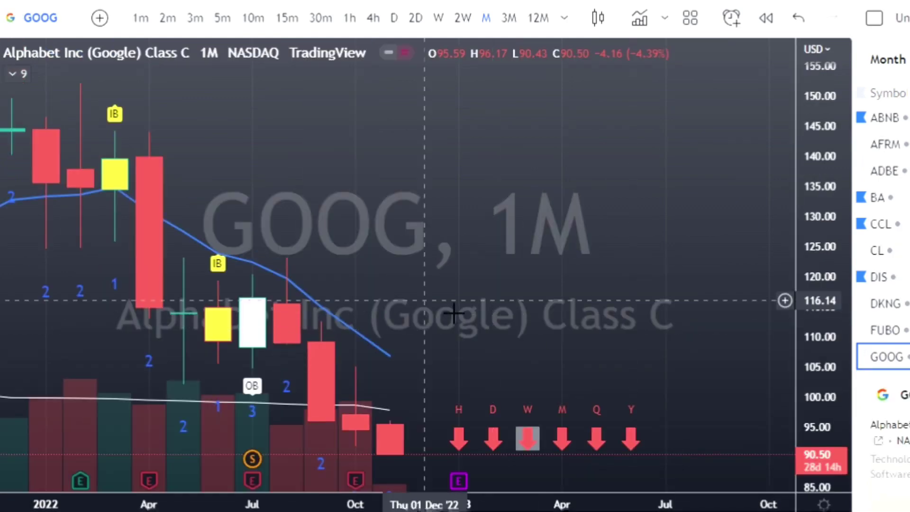
left_click_drag(392, 209, 386, 137)
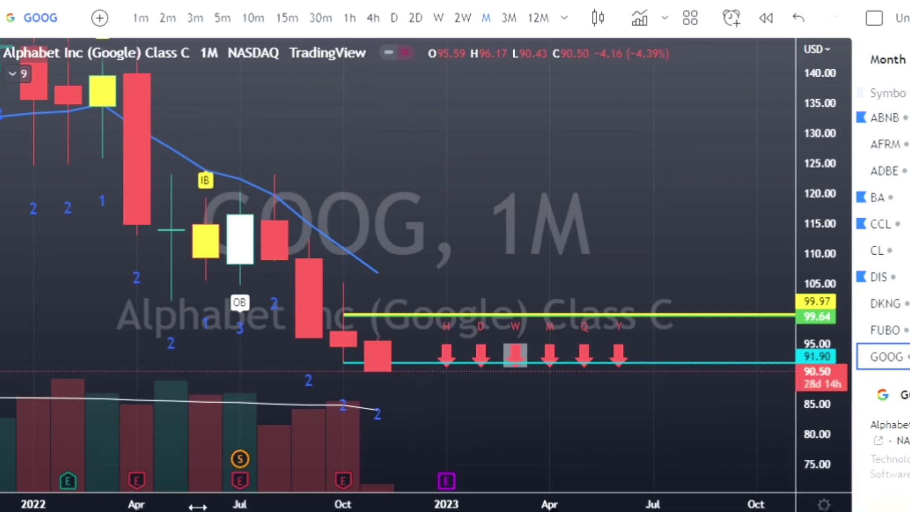
left_click_drag(354, 478, 436, 498)
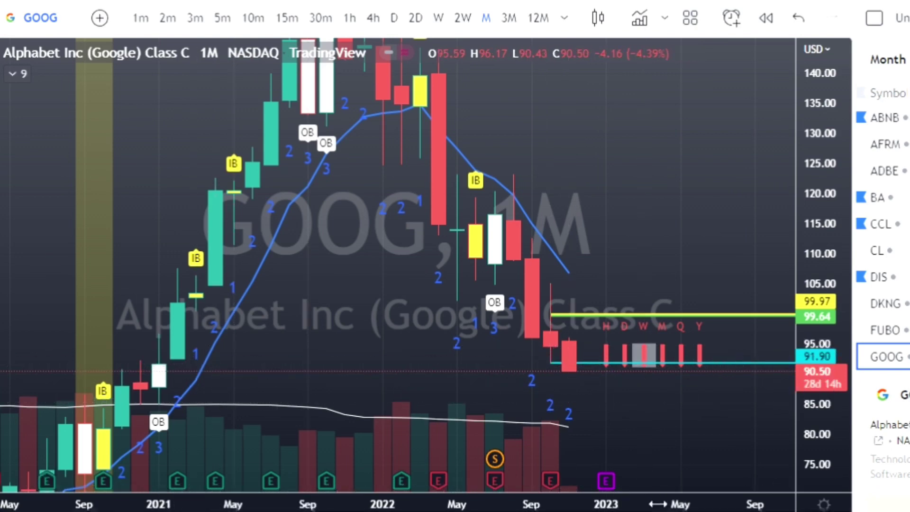
scroll(658, 503, "up", 3)
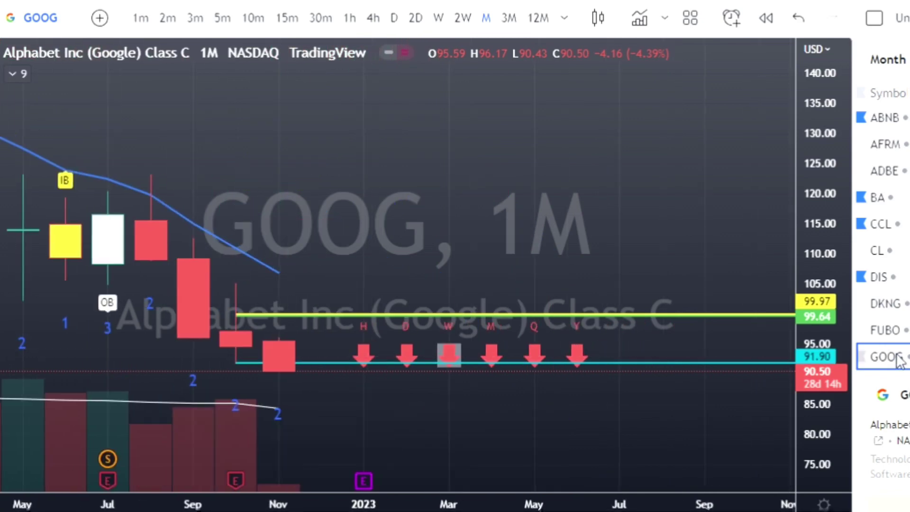
scroll(898, 360, "down", 1)
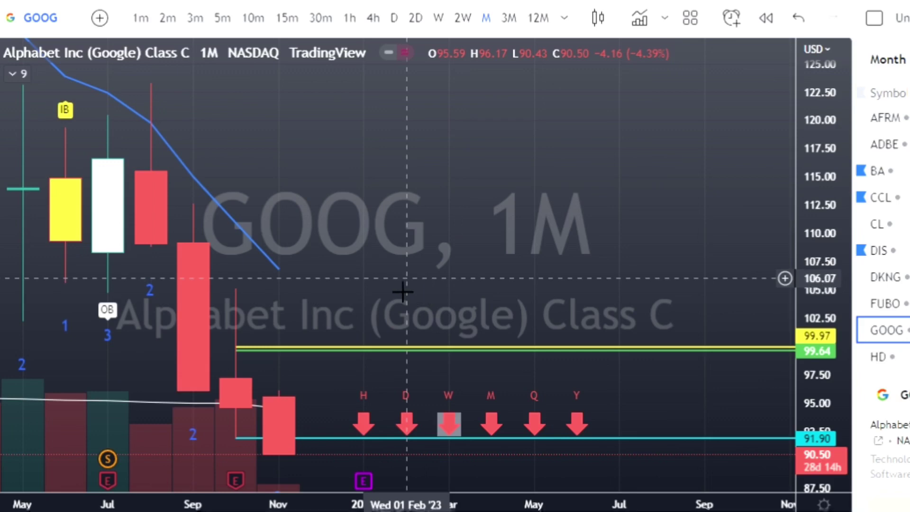
left_click_drag(359, 284, 368, 163)
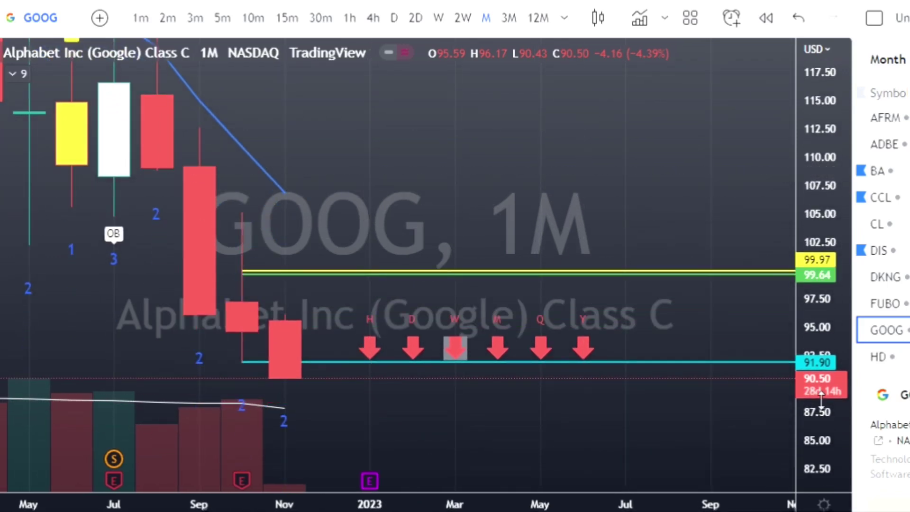
Step: Open HD's monthly chart and turn on Show Previous M 50% Lines in the Griswold STRAT indicator's inputs
key("Down")
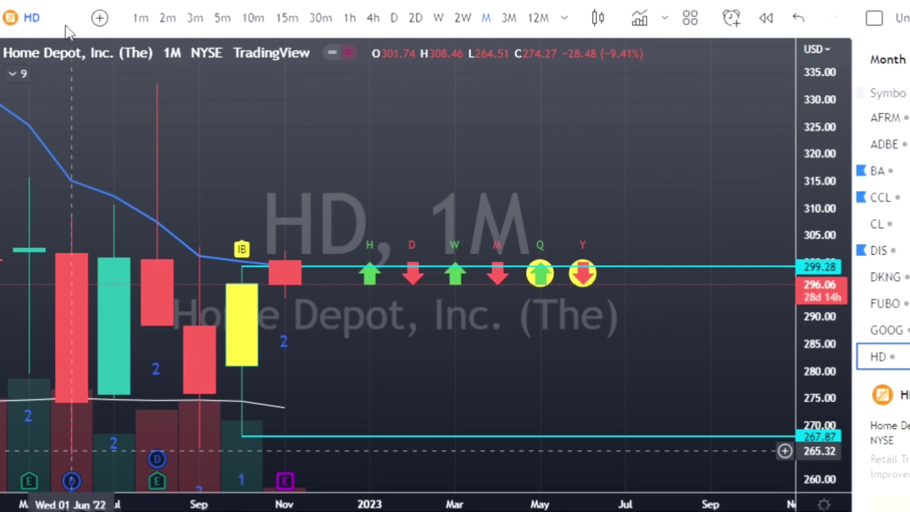
left_click(15, 72)
mouse_move(92, 207)
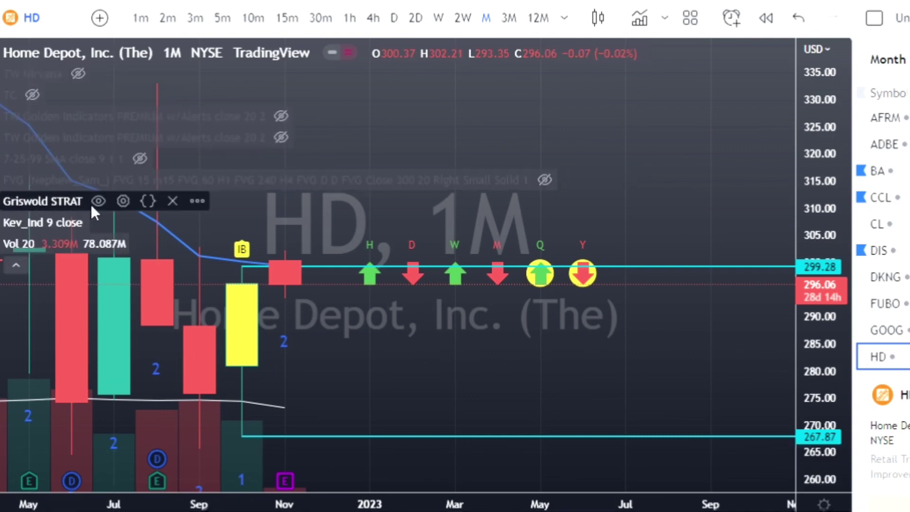
left_click(123, 201)
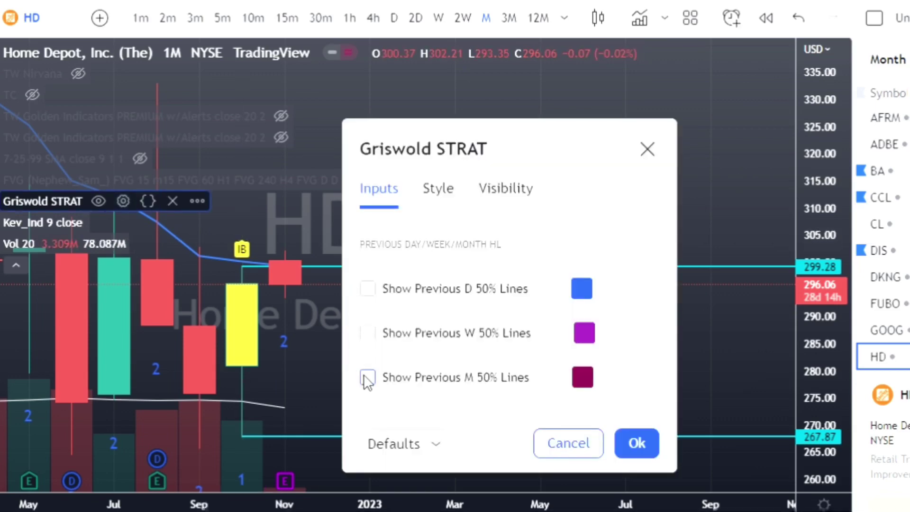
left_click(647, 445)
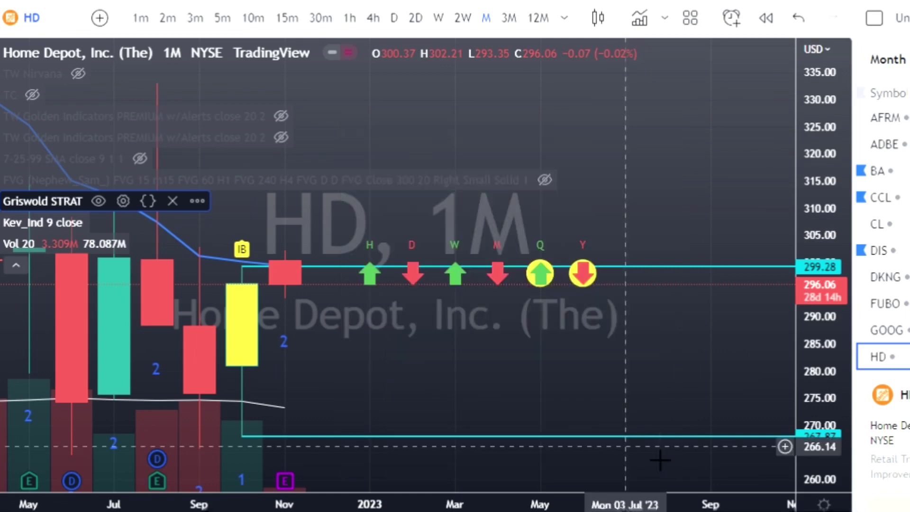
left_click(15, 267)
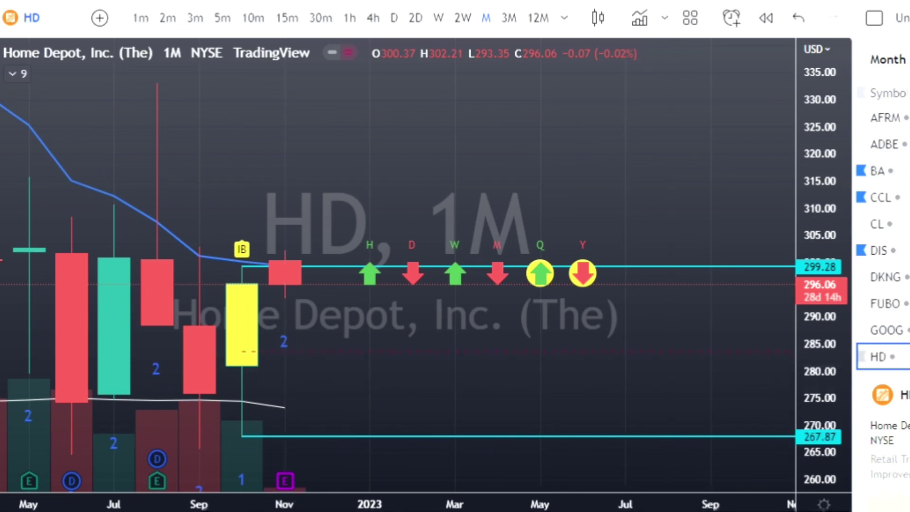
Step: Review the monthly charts of IWM, KO, LCID, LULU, MA and MS, examining the latest candles against their price levels
key("Down")
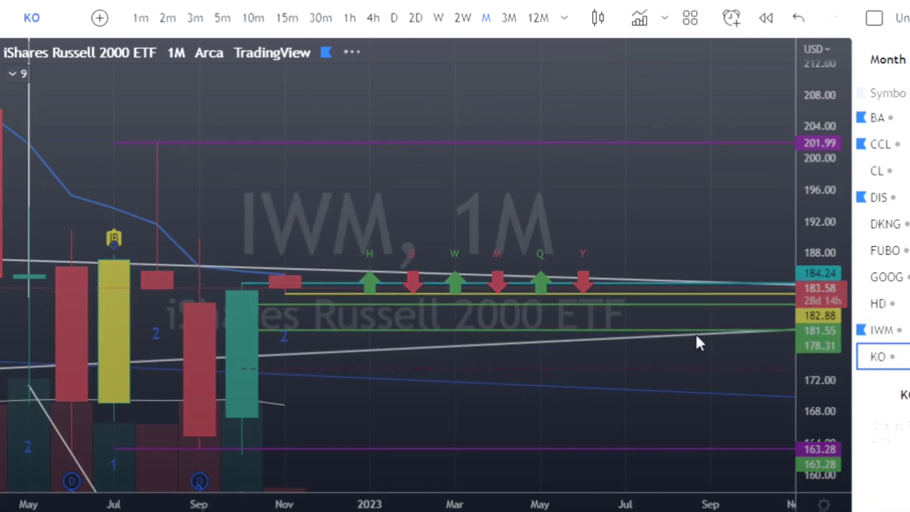
key("Down")
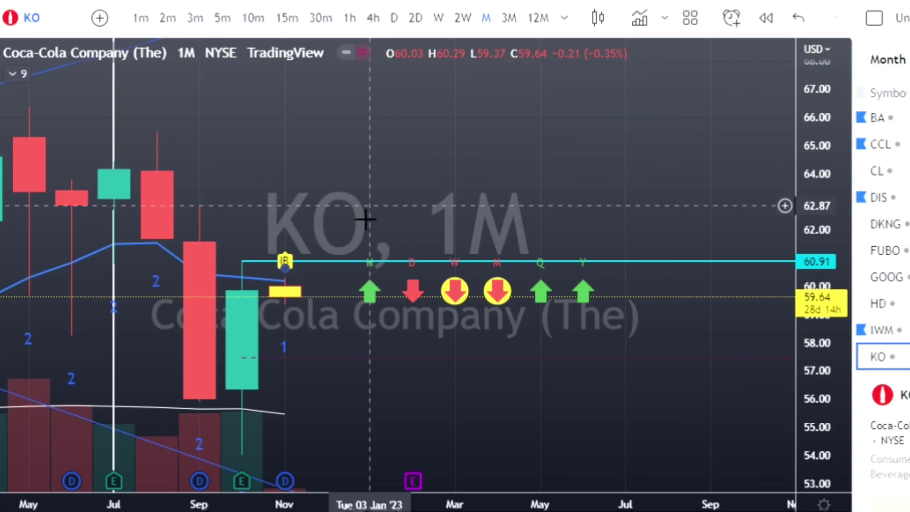
key("space")
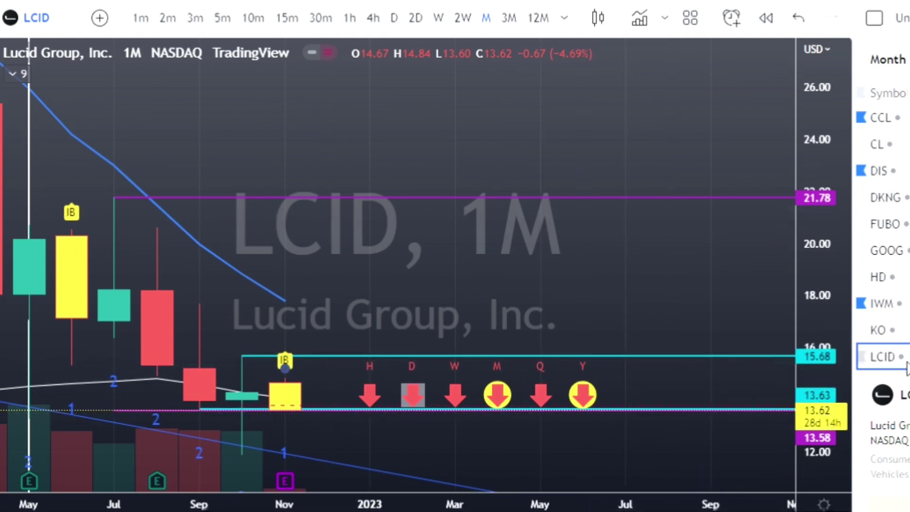
key("Down")
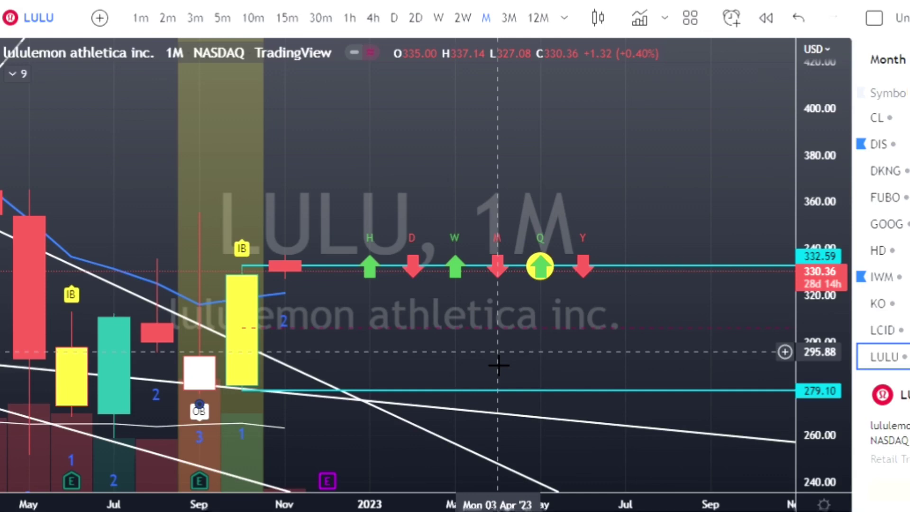
key("Down")
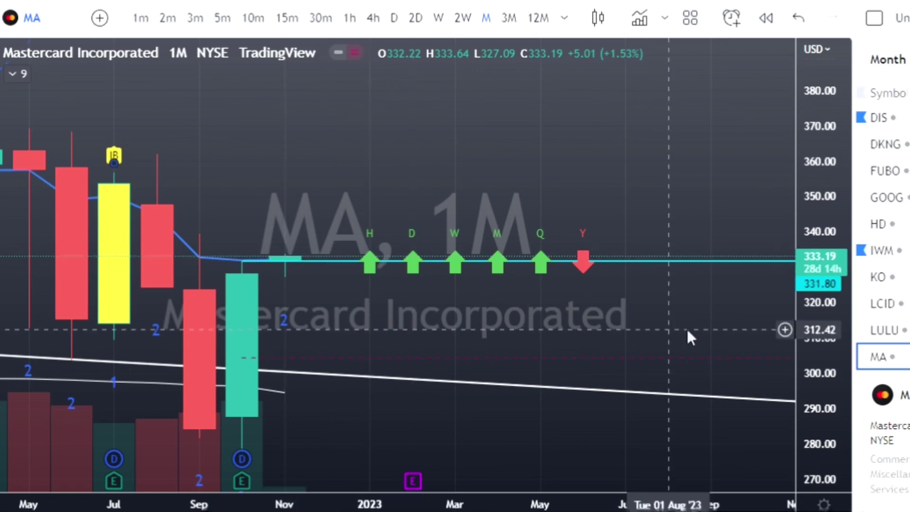
key("Down")
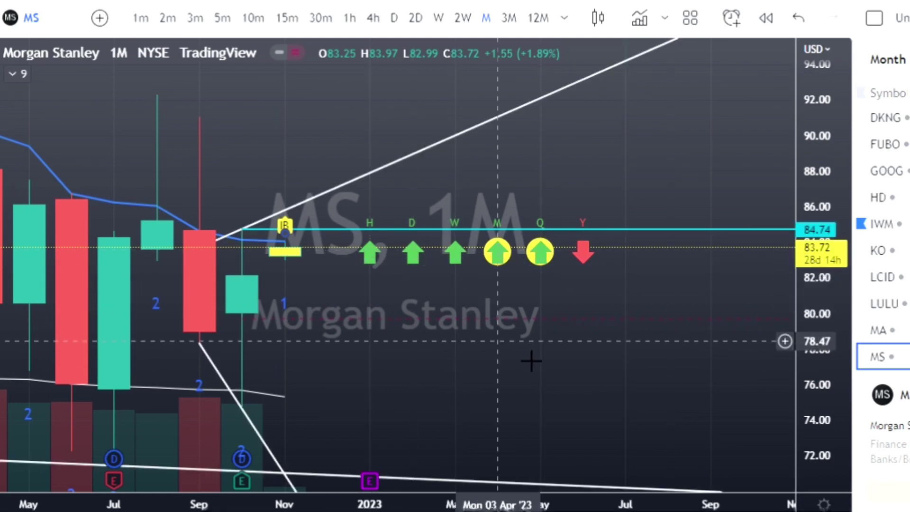
Step: Open MU's monthly chart and place a cyan horizontal line at the October candle's low, 50.32
key("Down")
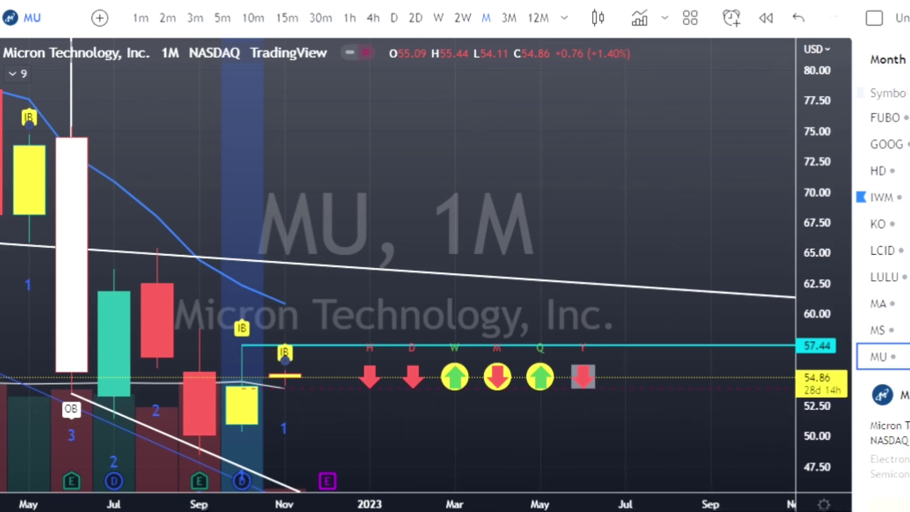
left_click(244, 431)
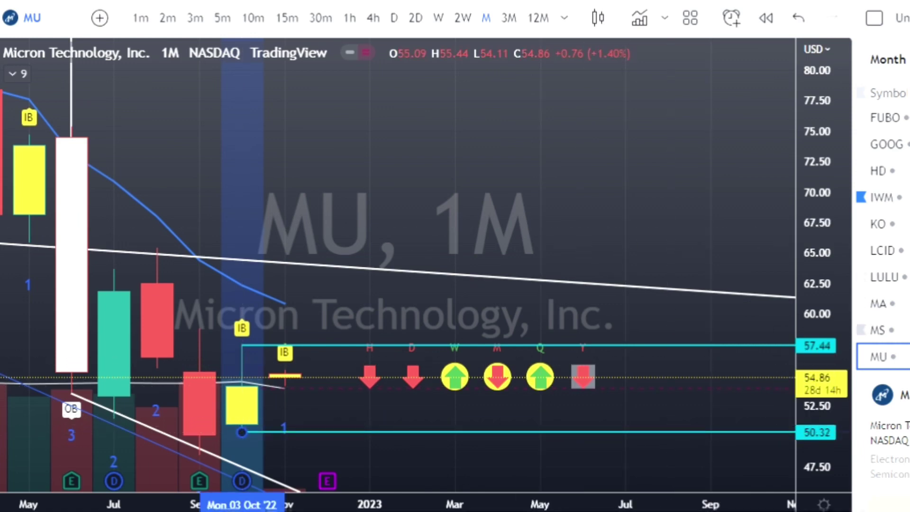
Step: Review the monthly charts of NKE, NVDA and ORCL, going back to NVDA once to recheck its levels
key("Down")
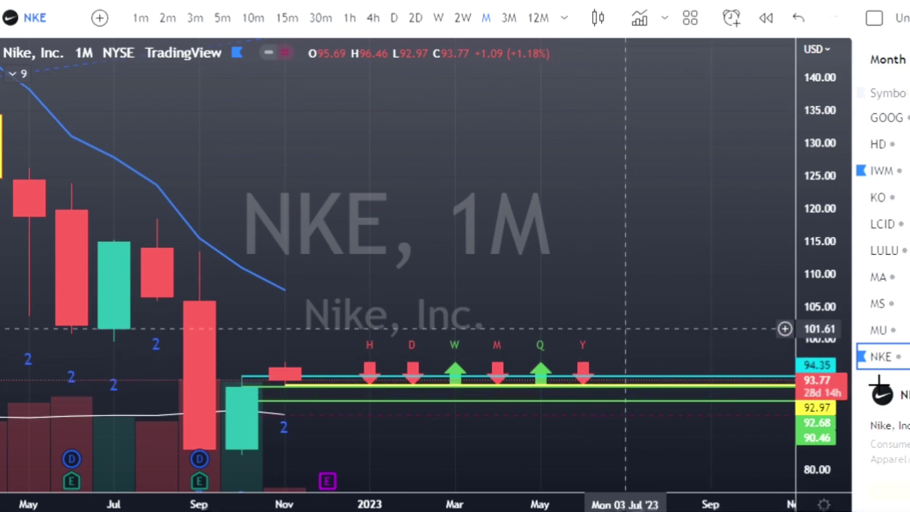
key("Down")
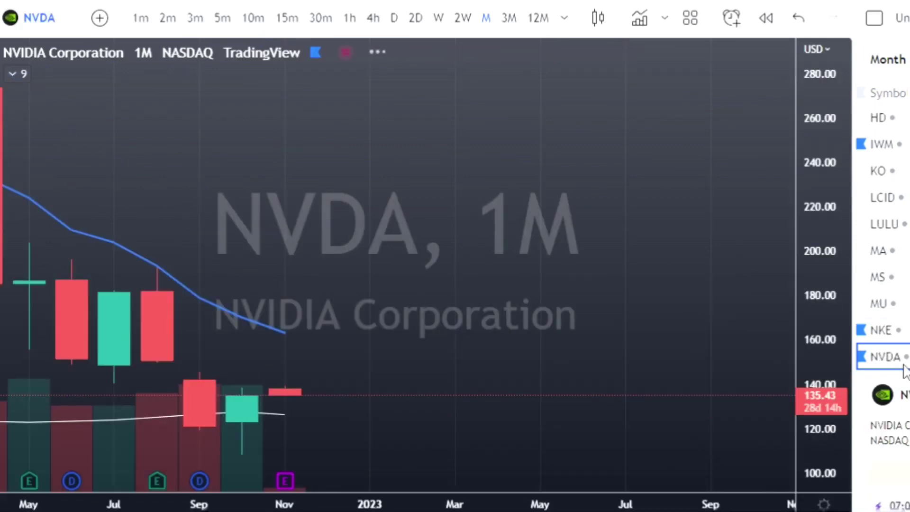
key("Down")
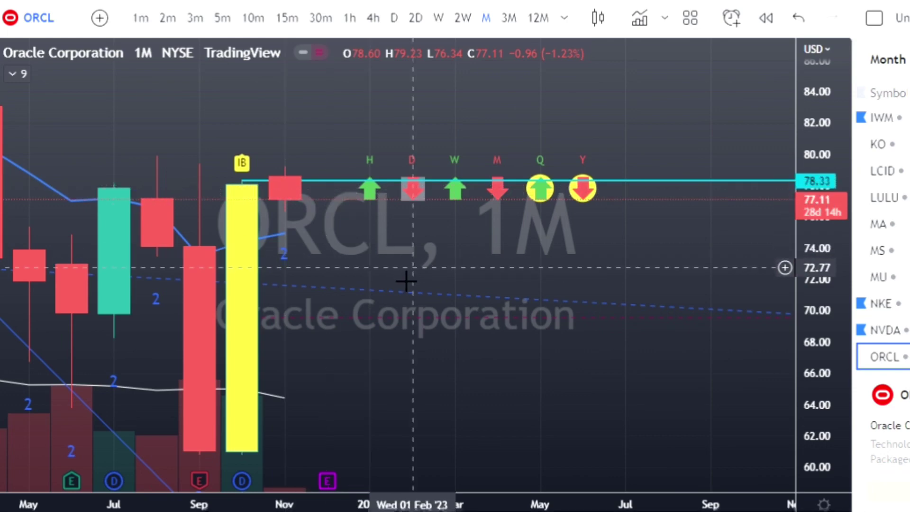
key("Up")
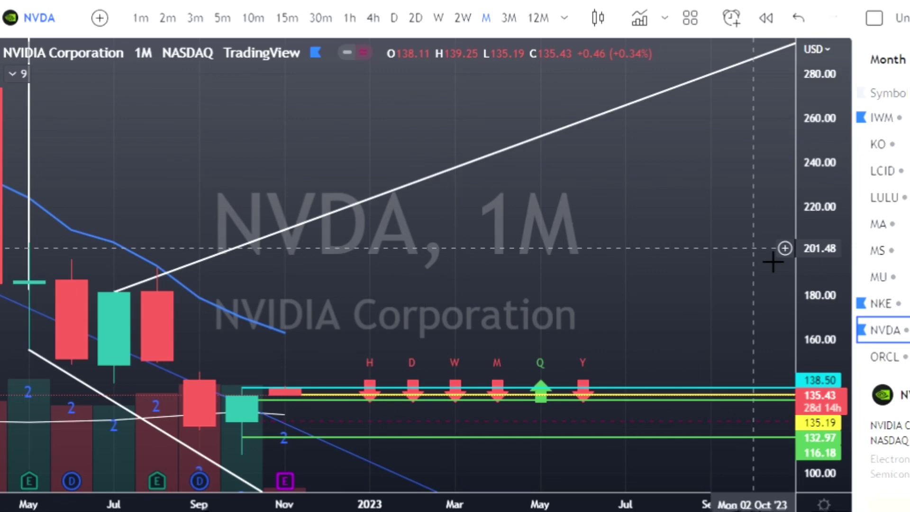
key("Down")
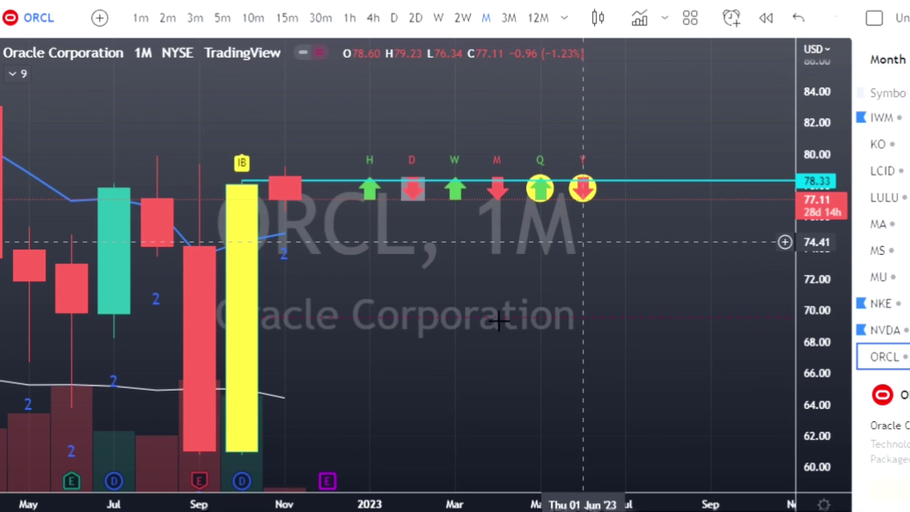
Step: Open PFE's monthly chart and reposition the cyan line near the October candle's high to 47.52
key("Down")
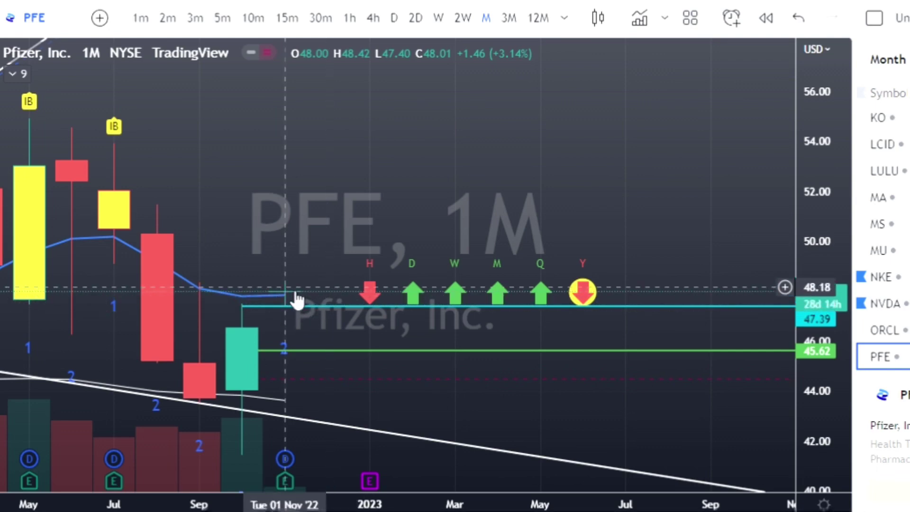
left_click(240, 307)
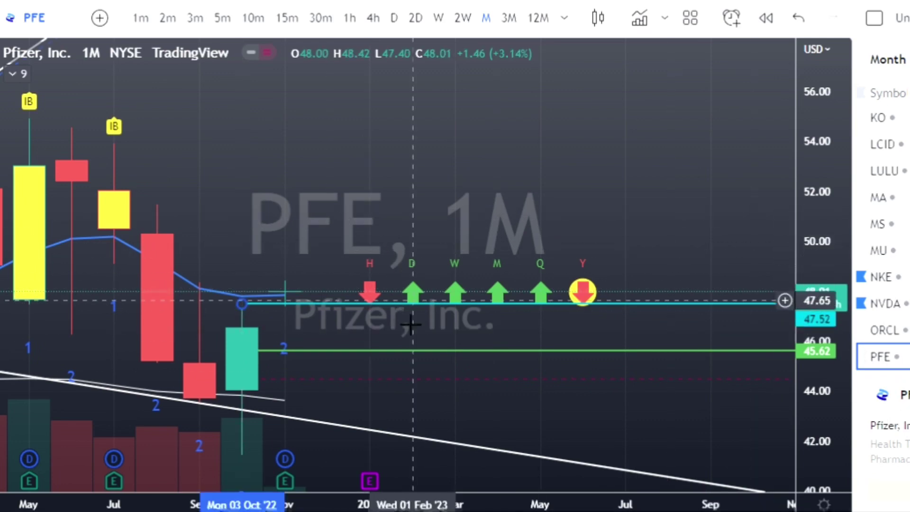
Step: Review the monthly charts of PG, PTON and QQQ, examining the latest candles and nearby price levels
key("Down")
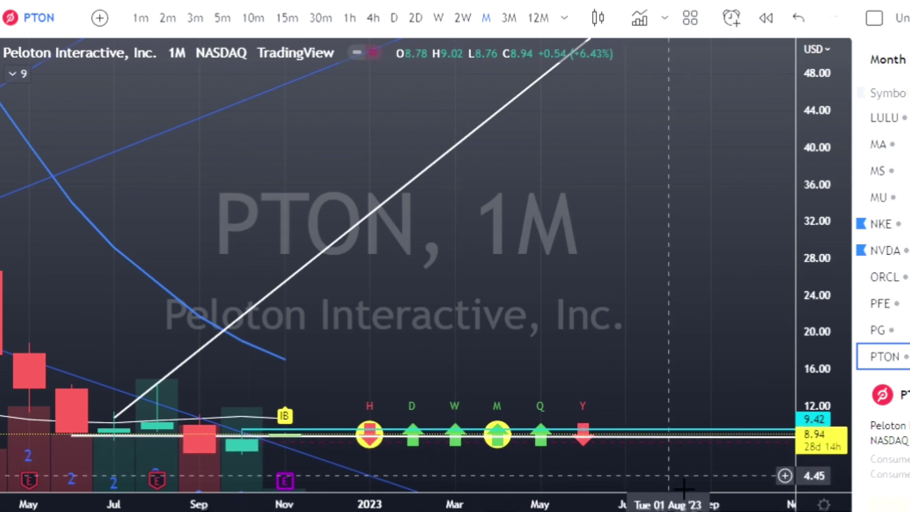
key("Up")
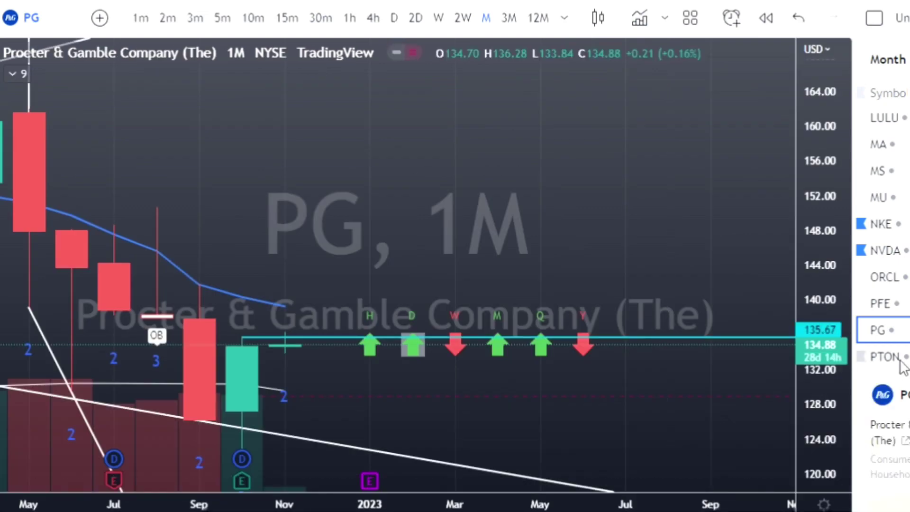
key("Down")
key("Down")
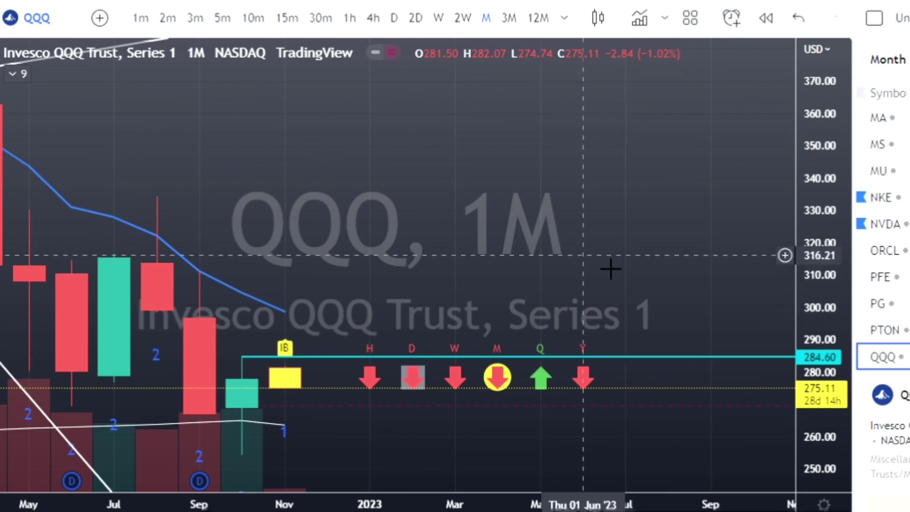
Step: Examine SBUX's recent monthly candles and price levels, and check the monthly charts of SPY and XEL
key("Down")
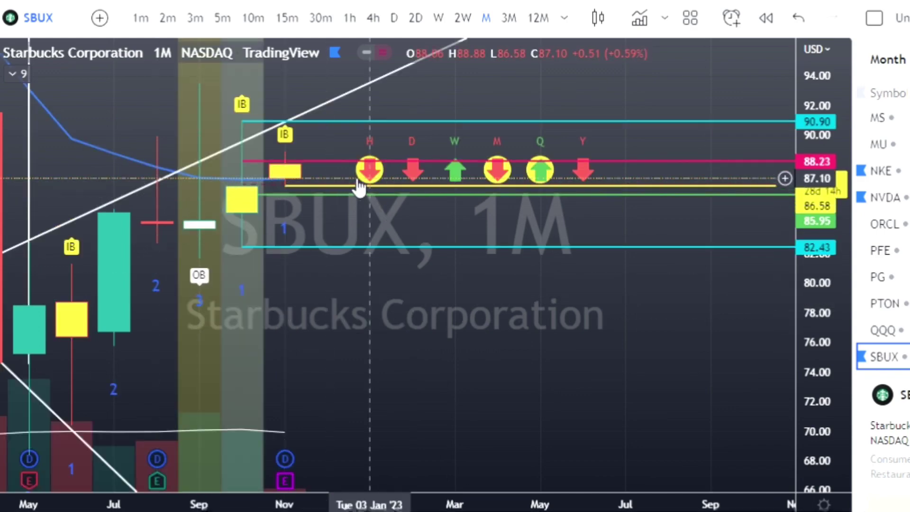
left_click_drag(471, 325, 480, 379)
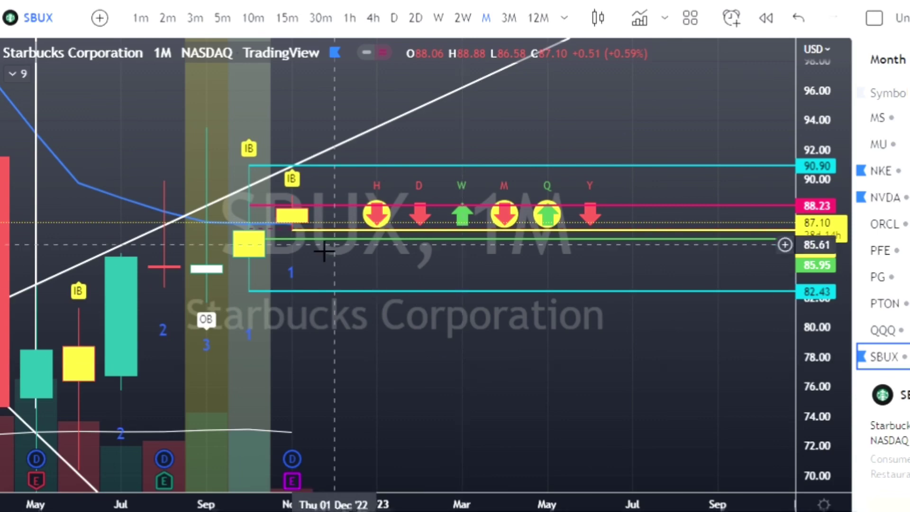
key("Down")
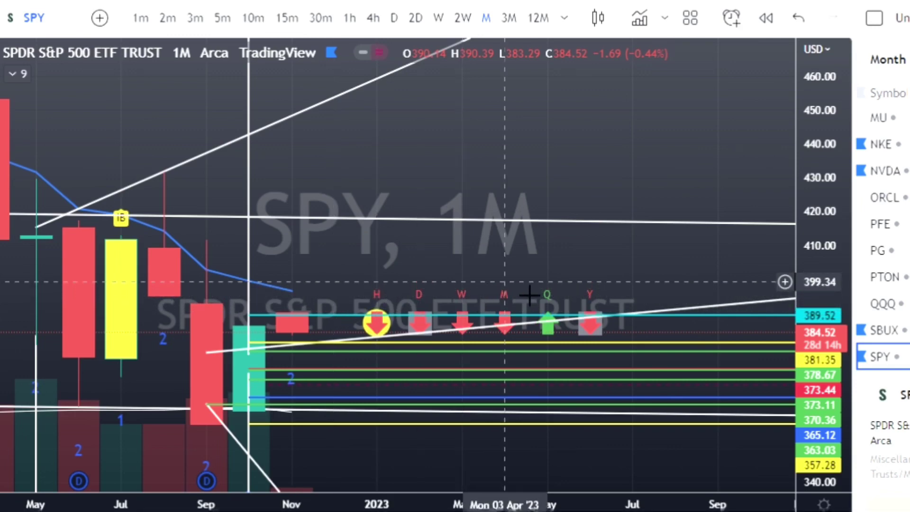
key("Down")
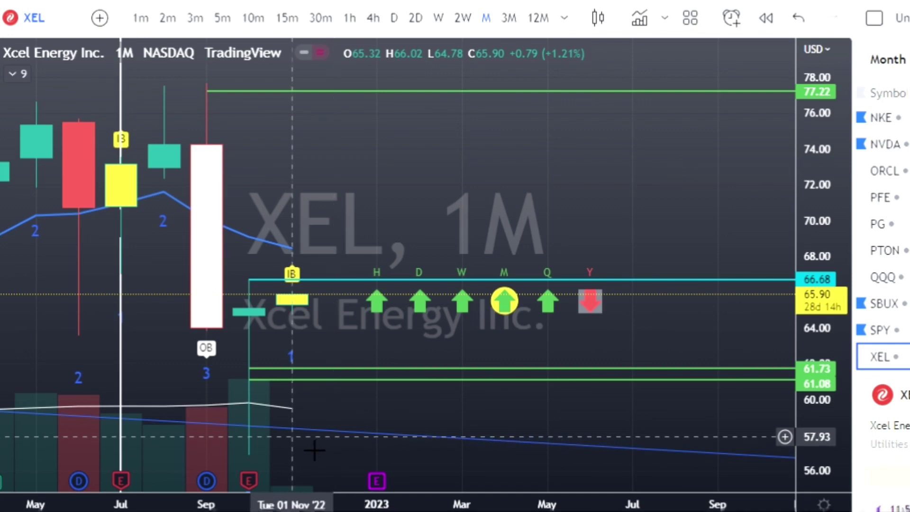
Step: Open INTC's monthly chart and continue through the watchlist to EBAY, checking the latest candles
type("INTC")
key("Return")
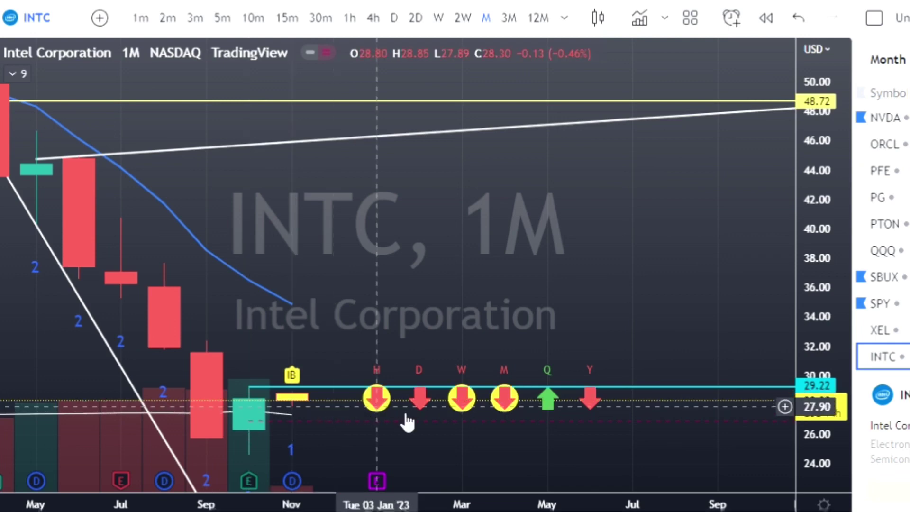
key("Down")
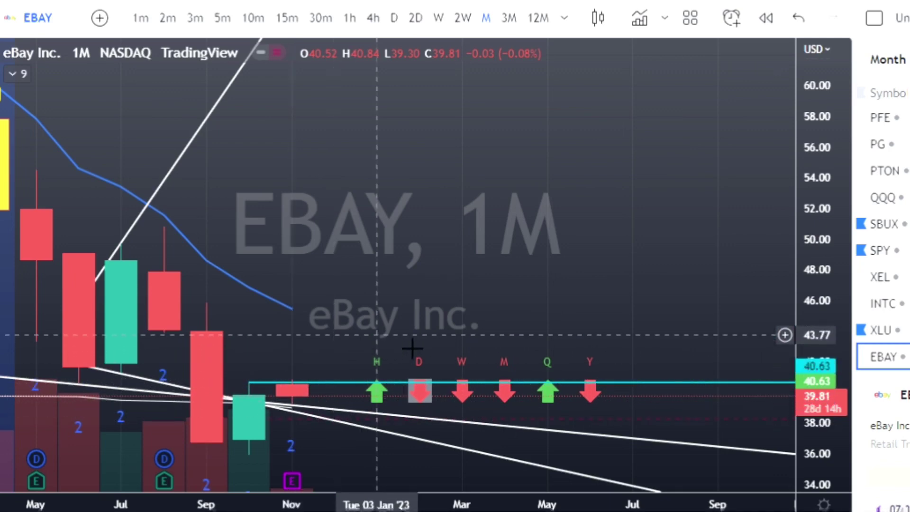
Step: Review the monthly charts of LTHM, ARKW and AAPL, bringing ARKW's latest candles into clear view
key("Down")
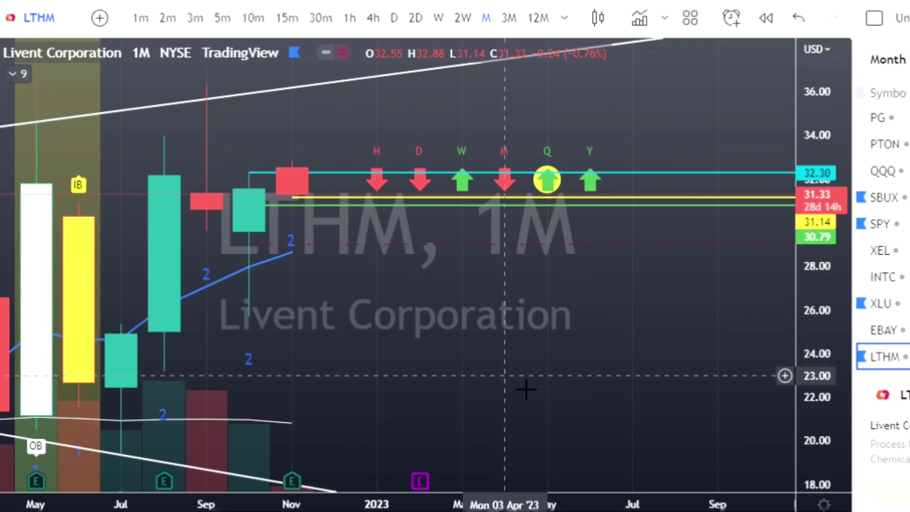
key("Down")
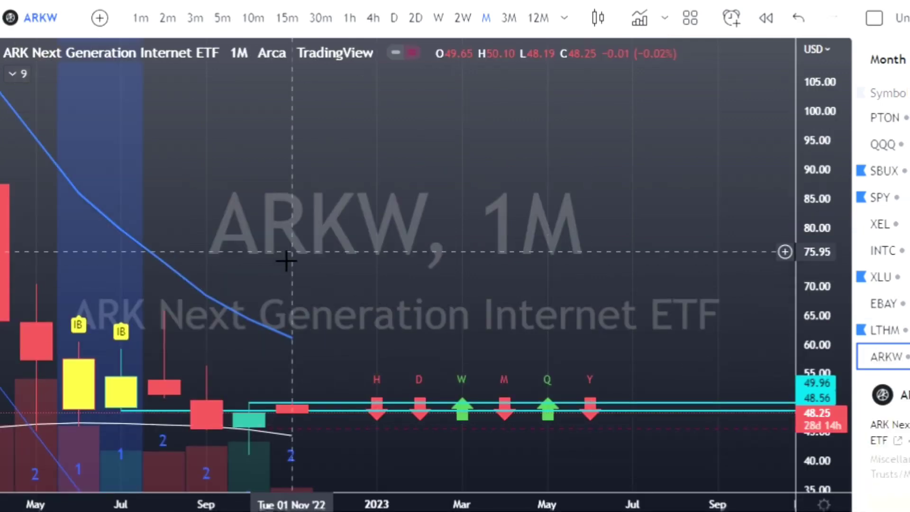
left_click_drag(284, 331, 291, 189)
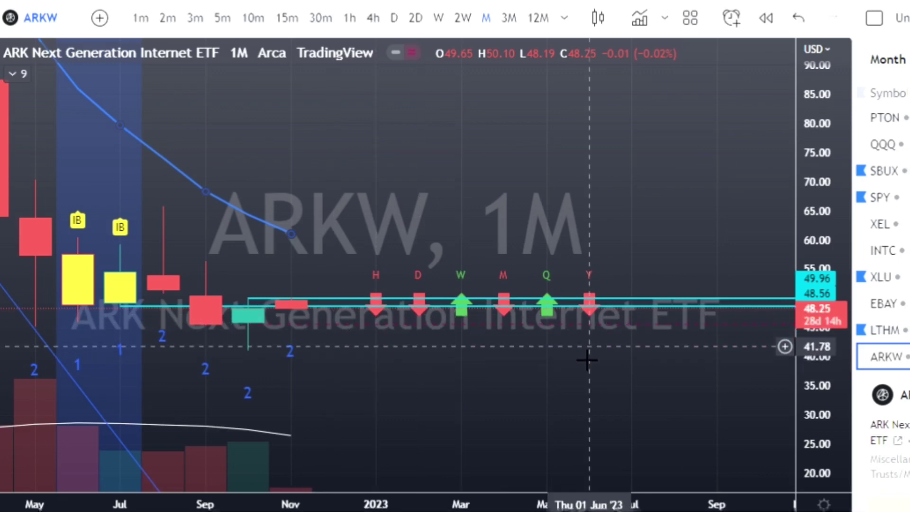
key("Down")
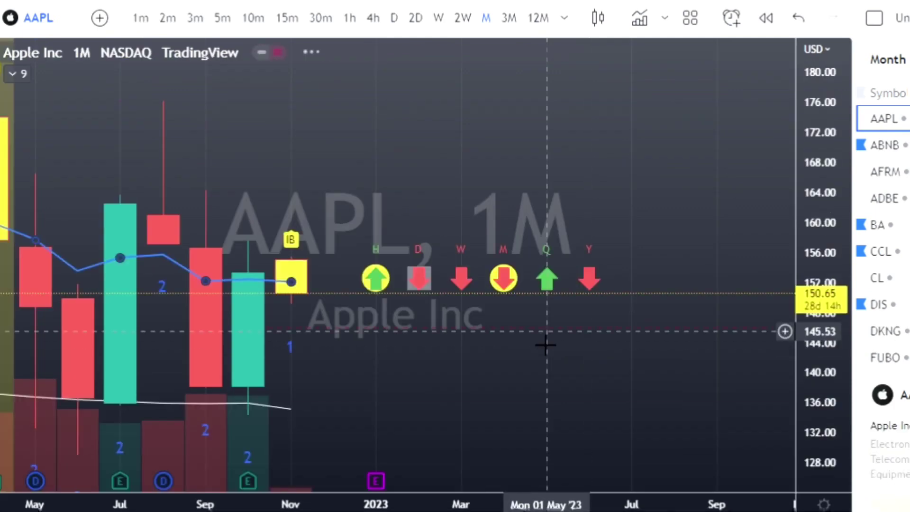